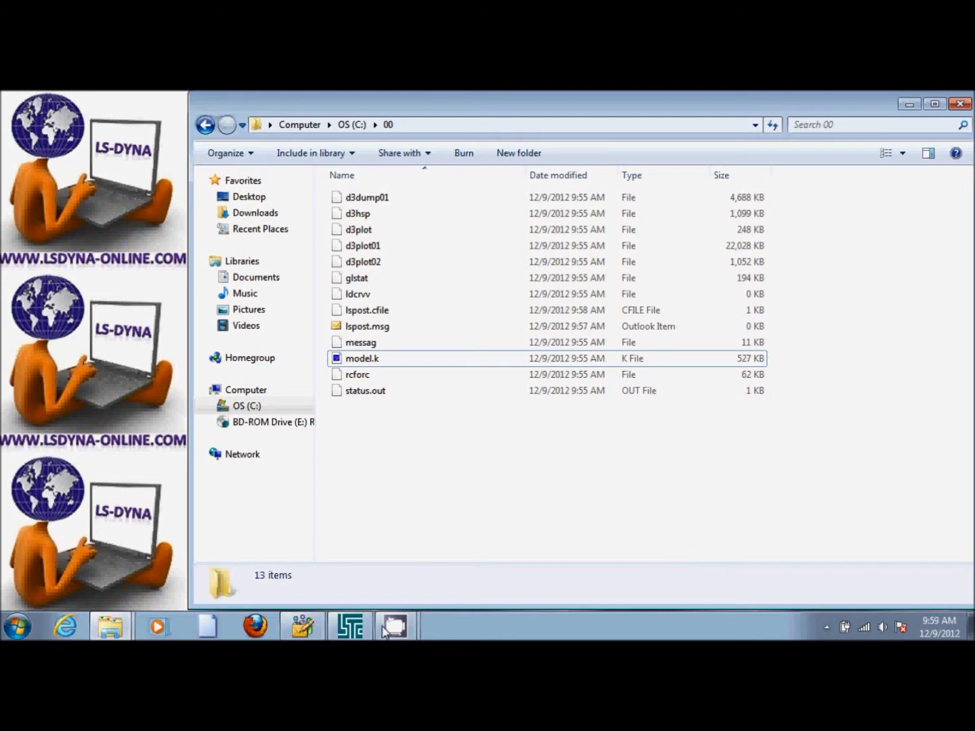
- Launch LS-PrePost 3.1 from the LS-DYNA Program Manager
click(362, 633)
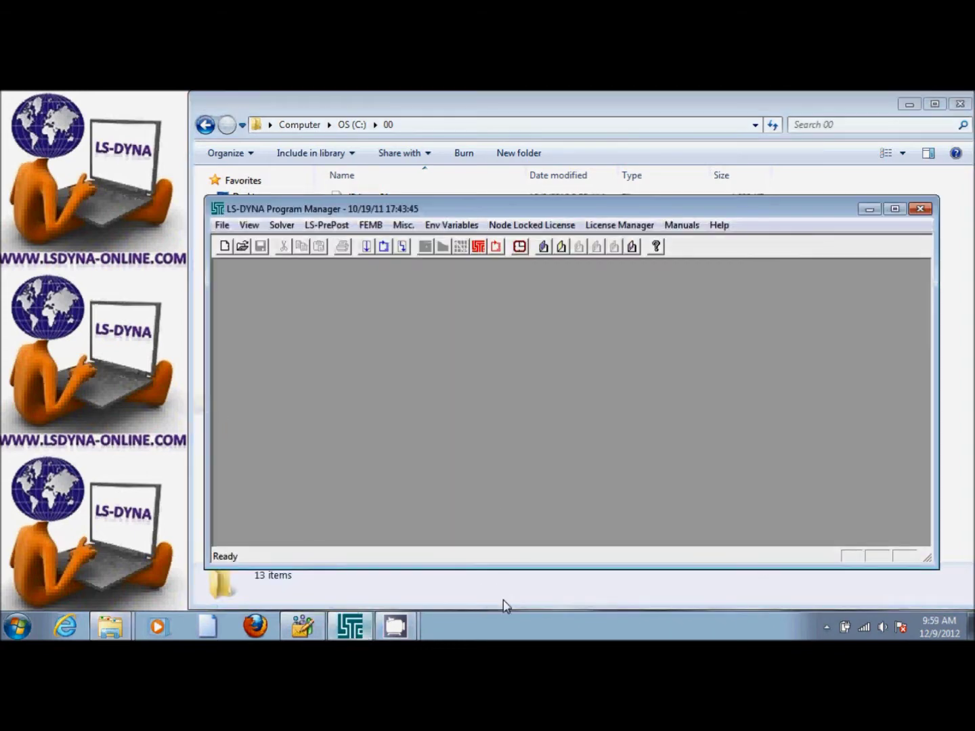
click(478, 248)
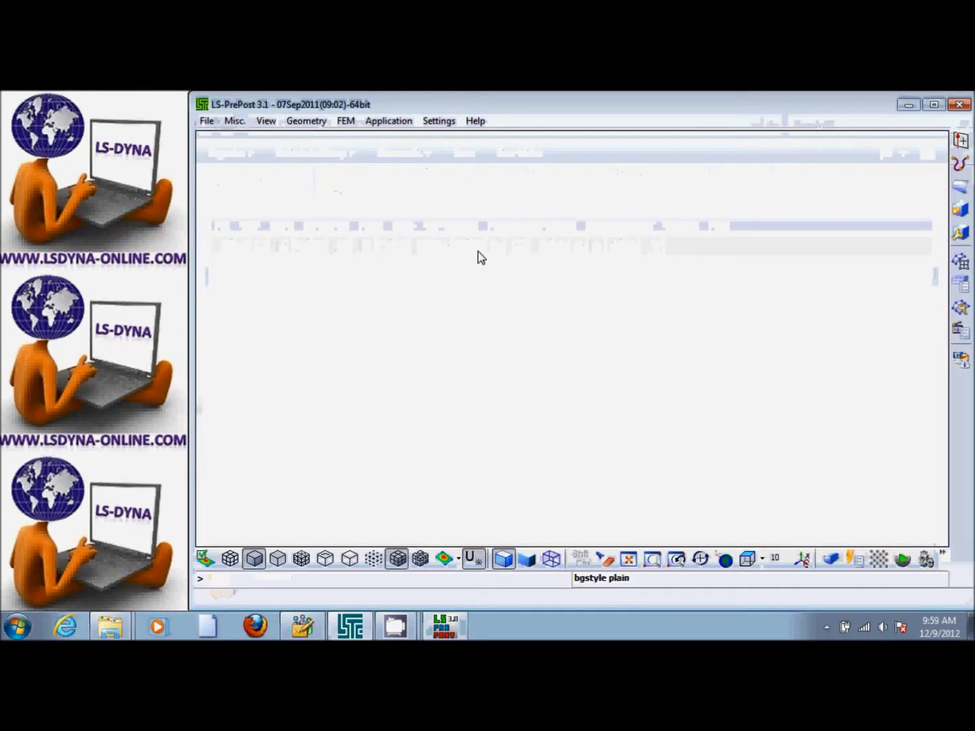
- Open C:\00\d3plot as an LS-DYNA binary plot
click(206, 121)
mouse_move(228, 138)
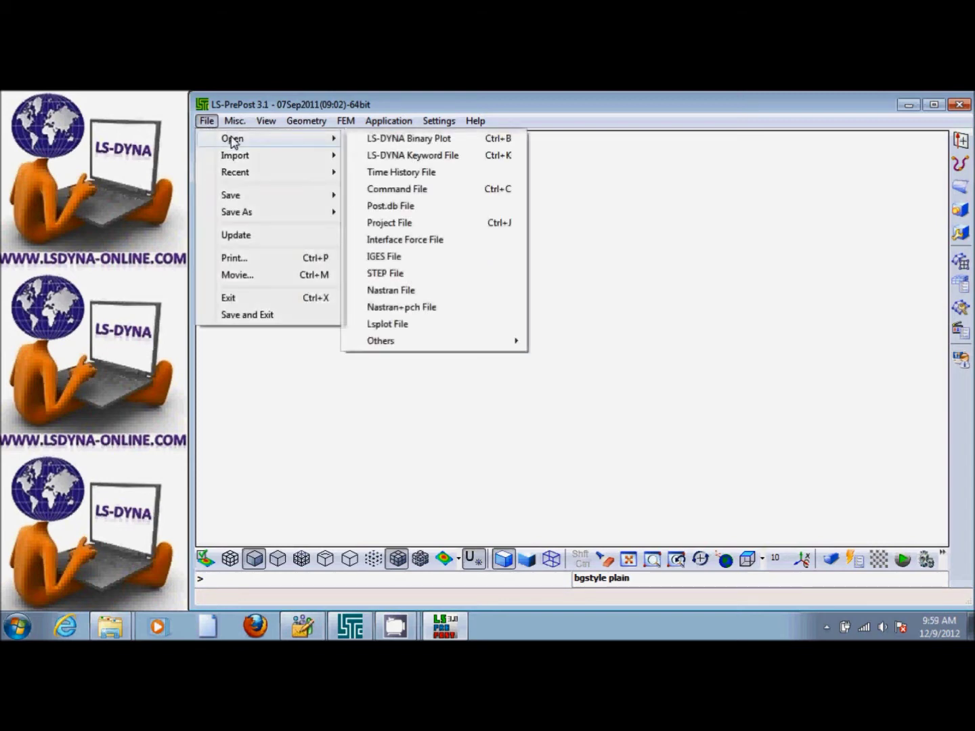
click(414, 142)
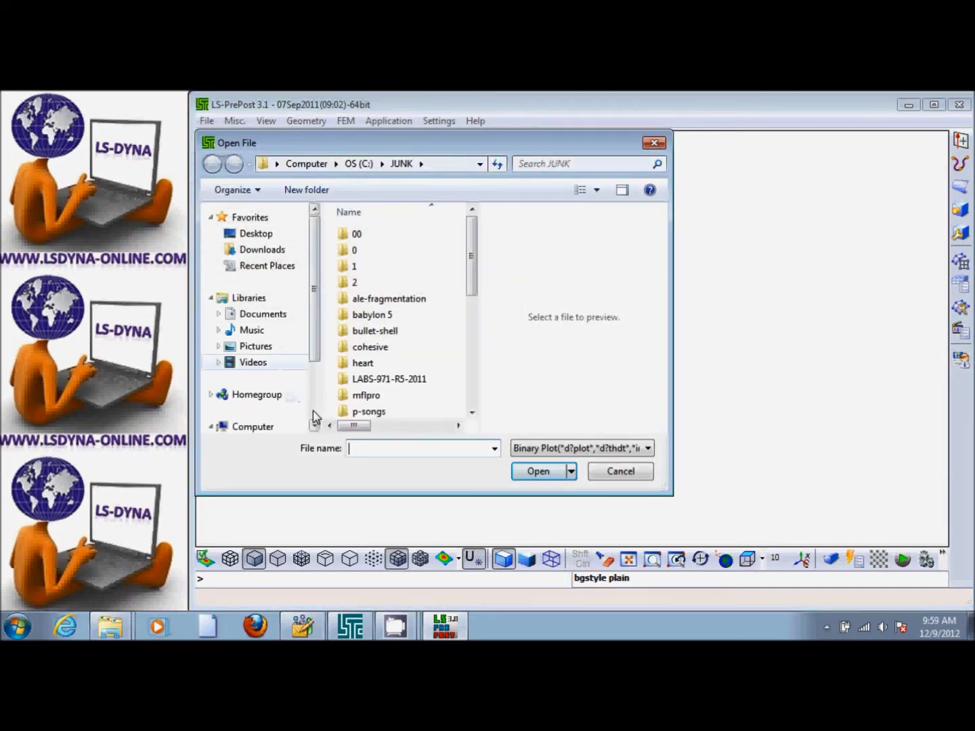
scroll(305, 401, down, 2)
click(260, 341)
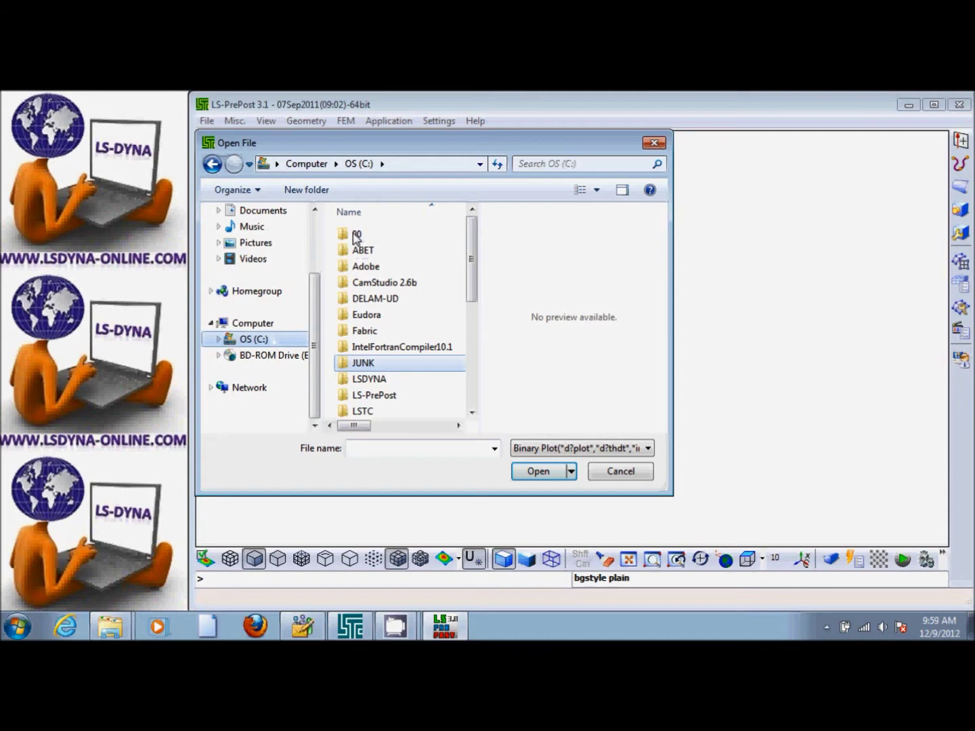
double_click(357, 235)
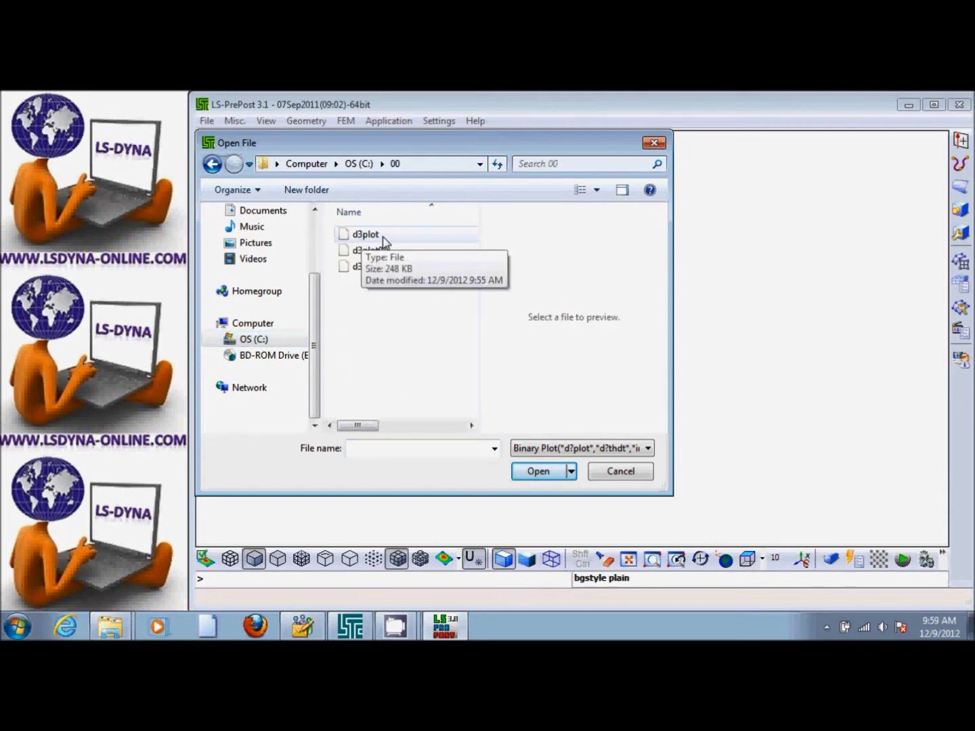
click(375, 235)
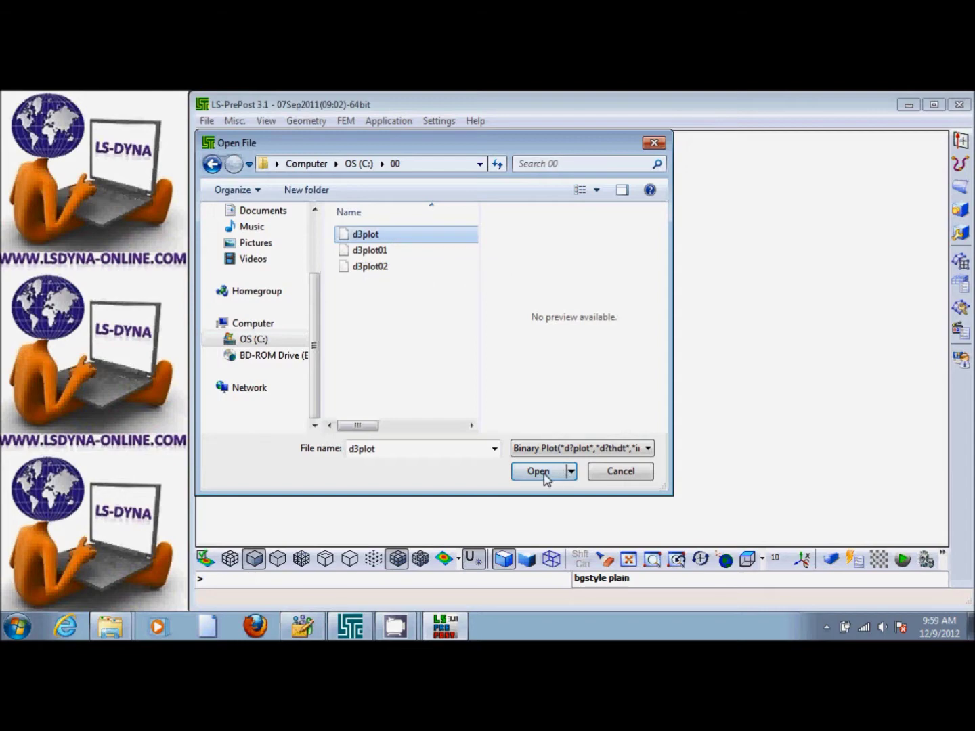
click(545, 475)
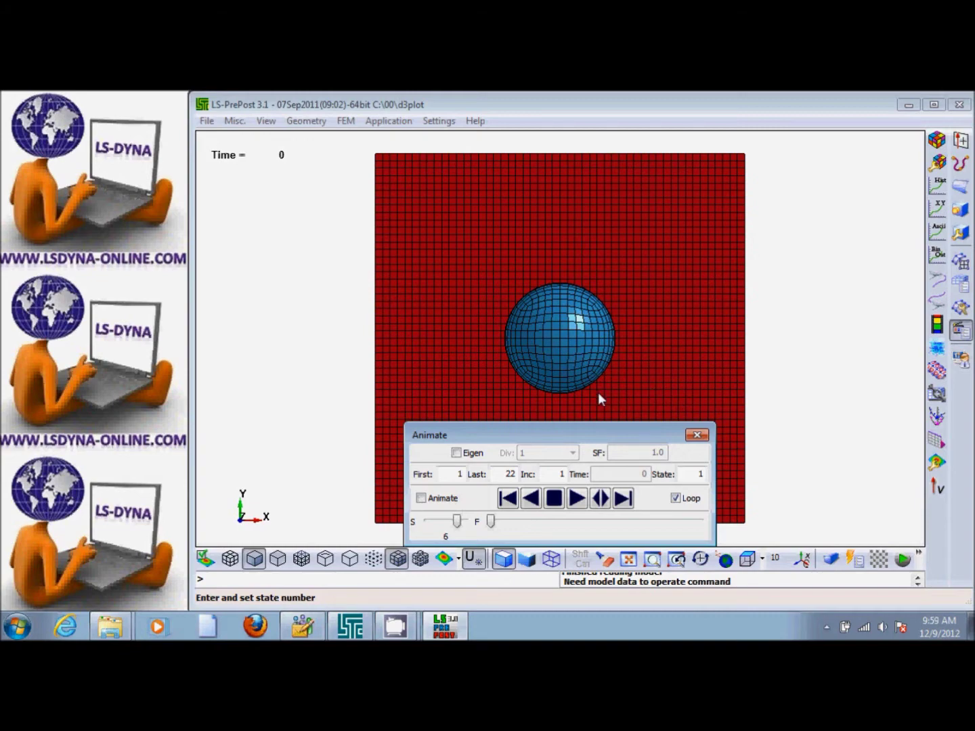
- Play the impact animation forward, stop at state 16 (time 0.0014996), and close Animate
shift+drag(587, 389, 623, 227)
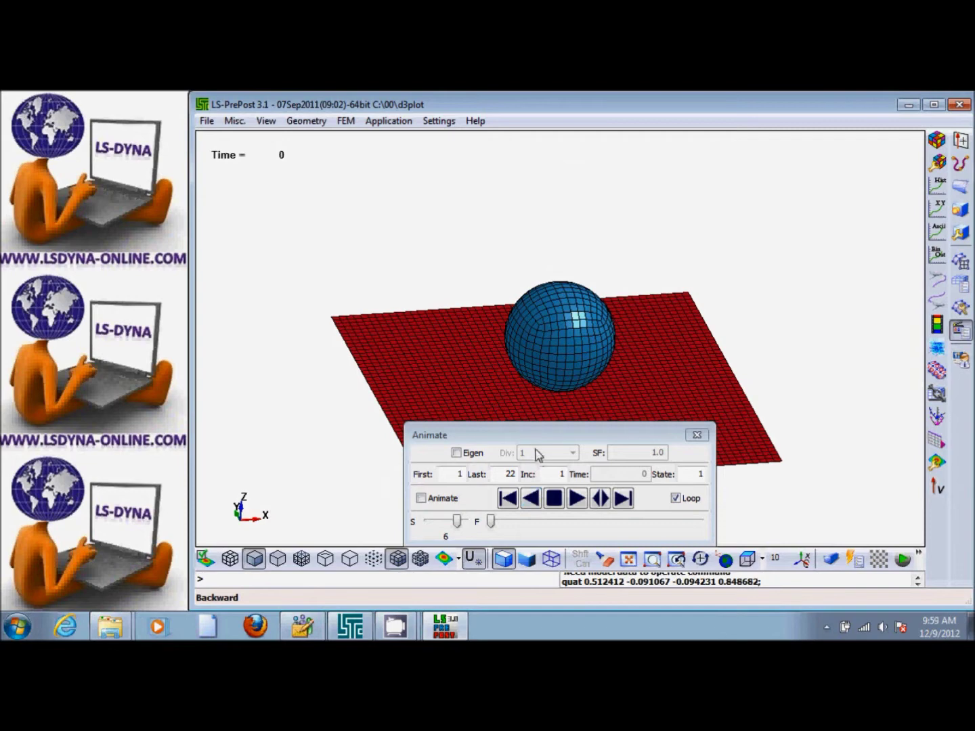
drag(532, 443, 730, 156)
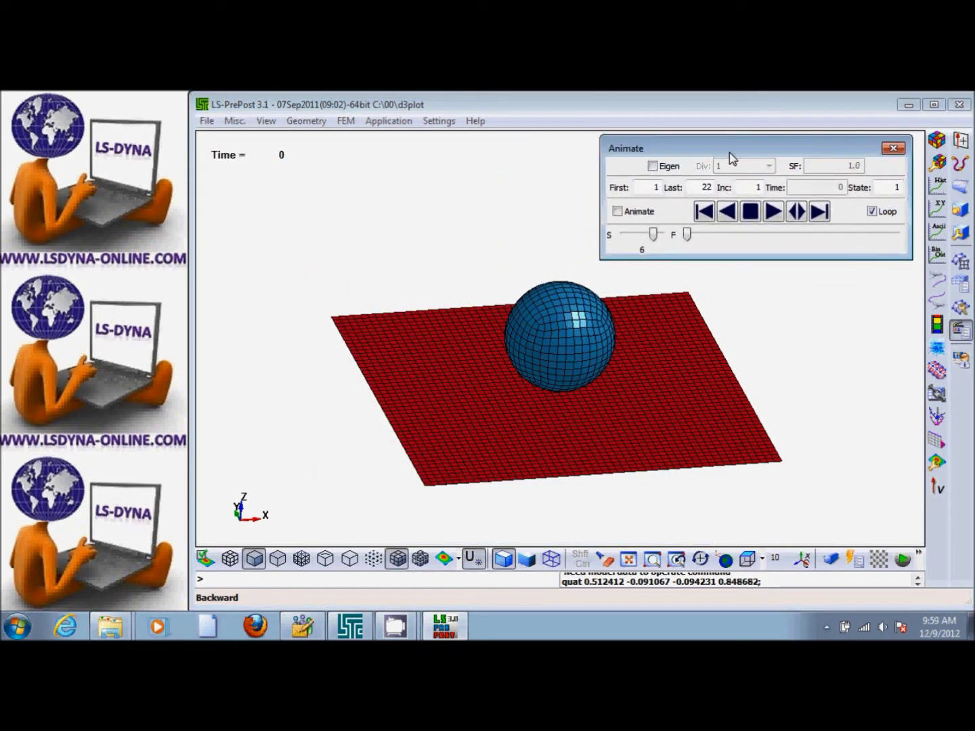
click(772, 213)
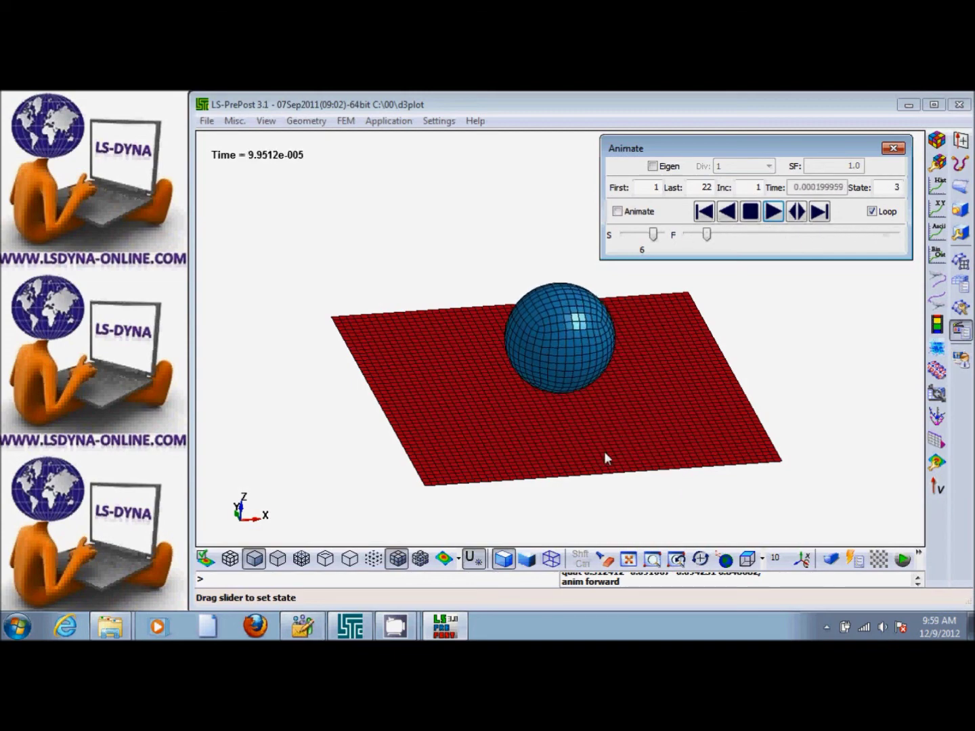
shift+drag(602, 449, 576, 469)
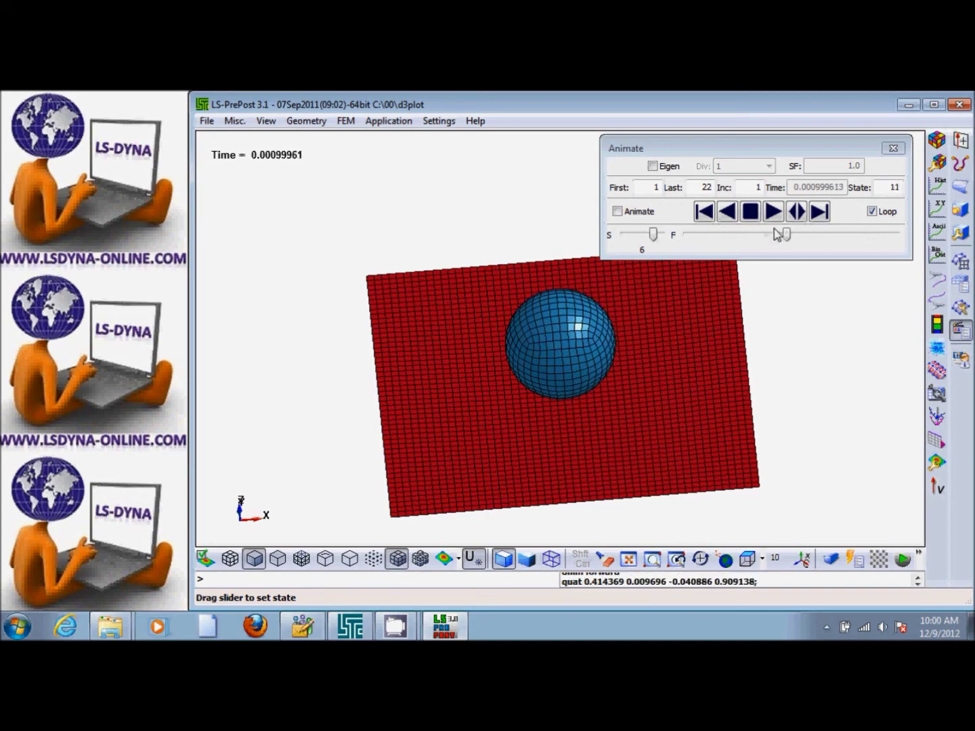
click(754, 215)
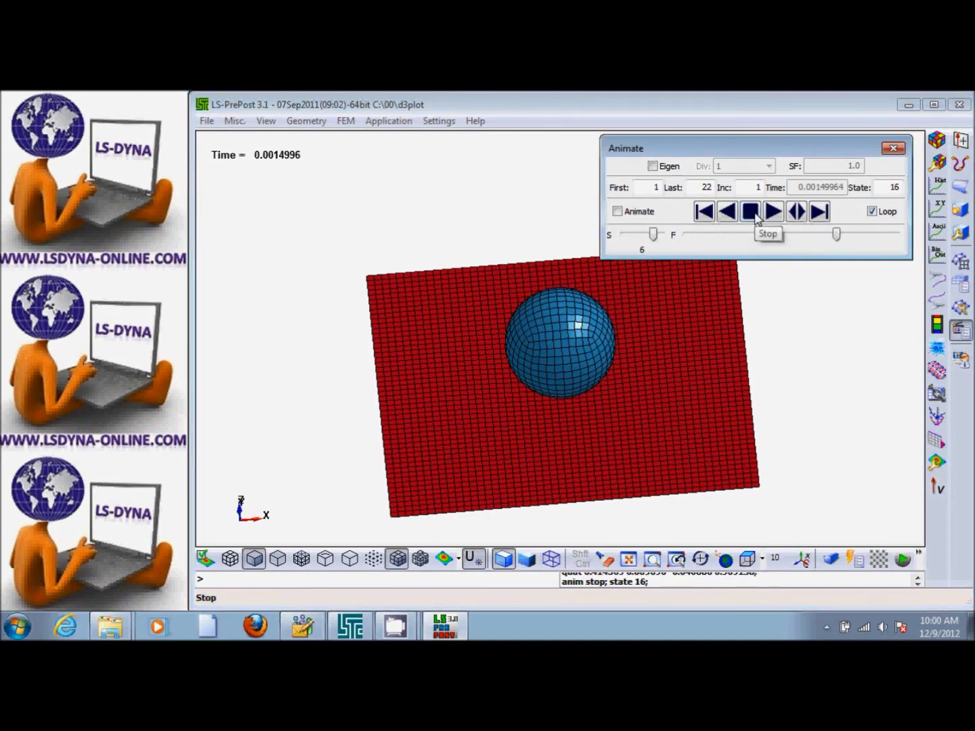
shift+drag(619, 343, 632, 311)
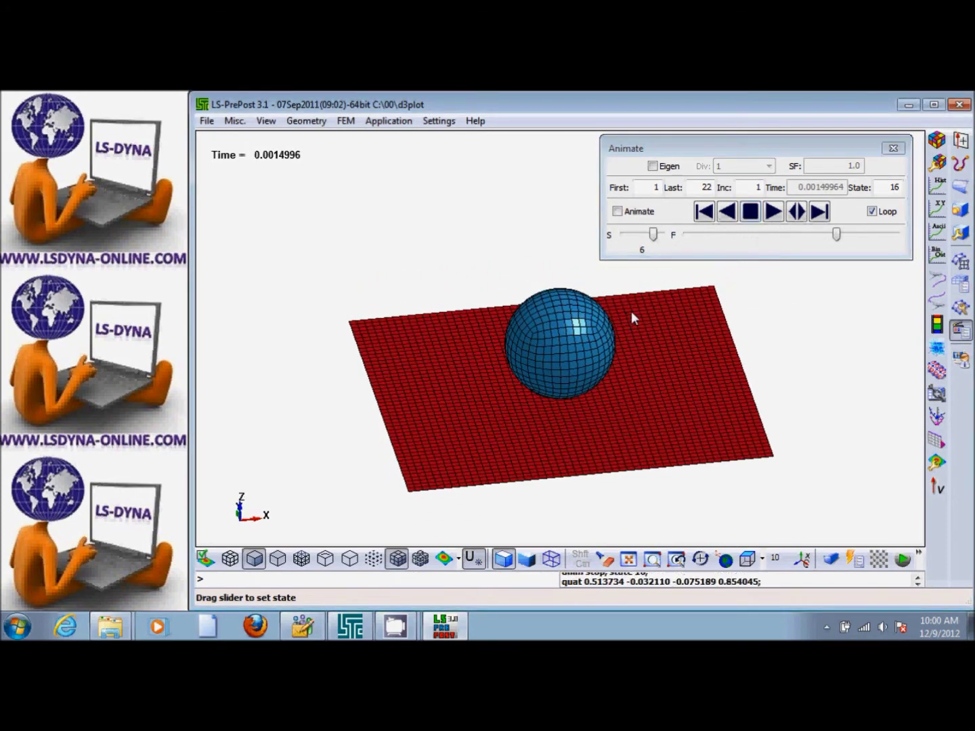
click(893, 149)
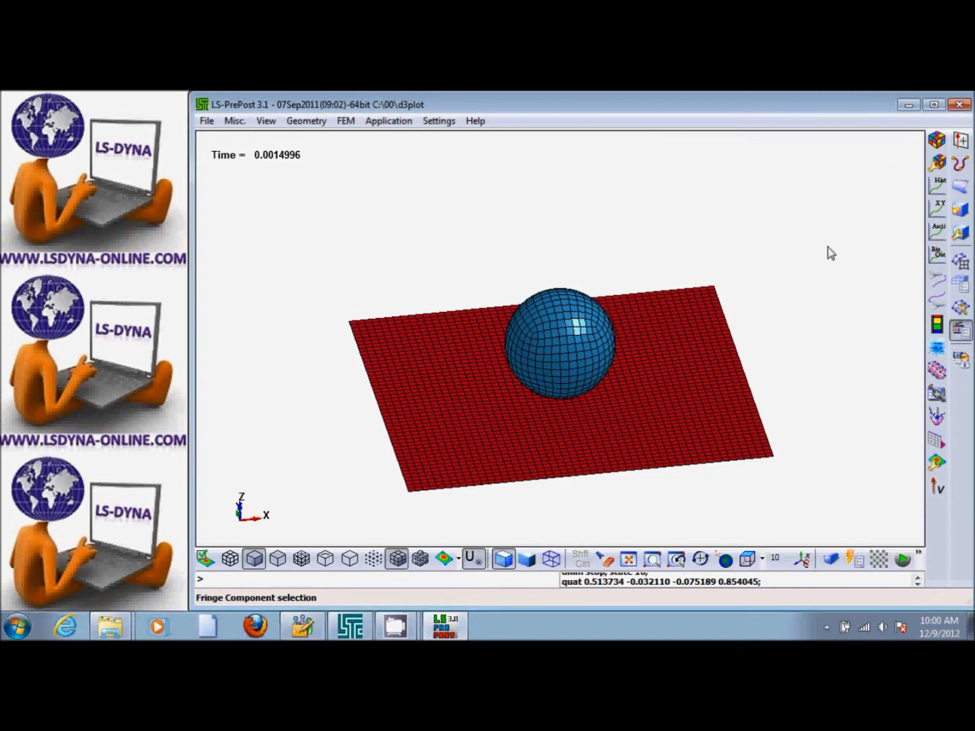
- Switch the fringe from von Mises to effective plastic strain, peaking at 0.0268047, with the legend shown
click(937, 141)
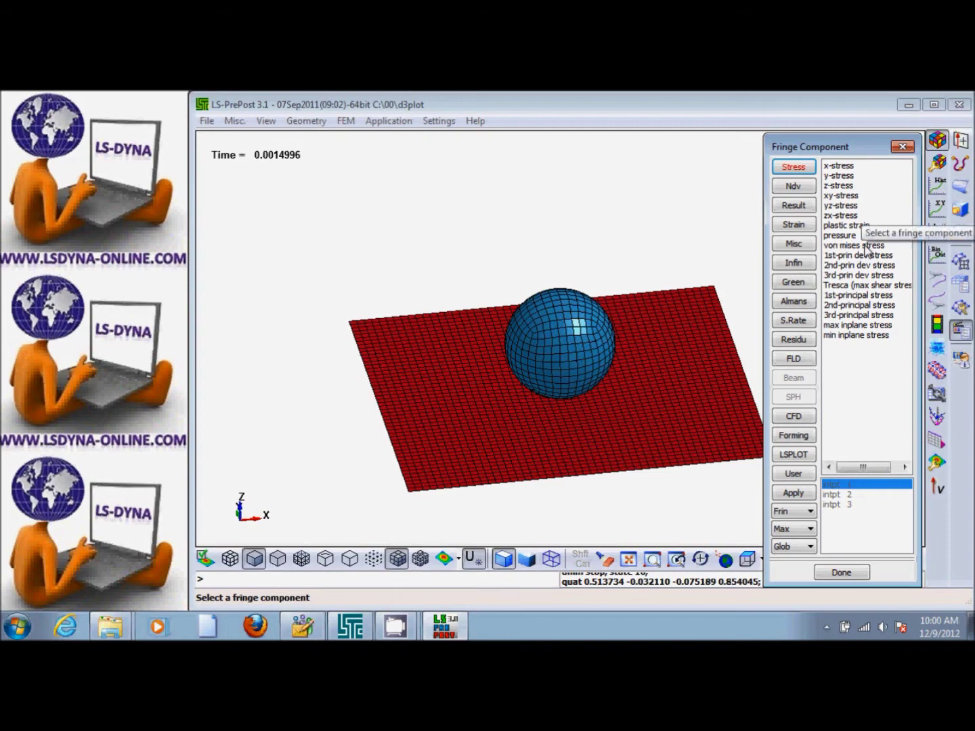
click(866, 247)
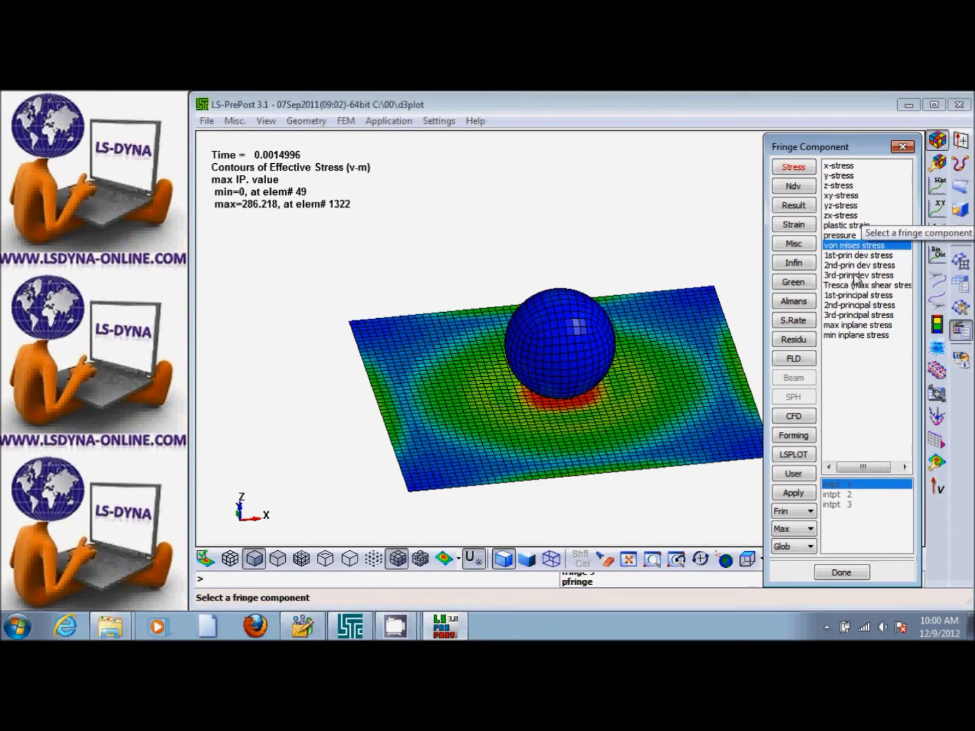
click(847, 226)
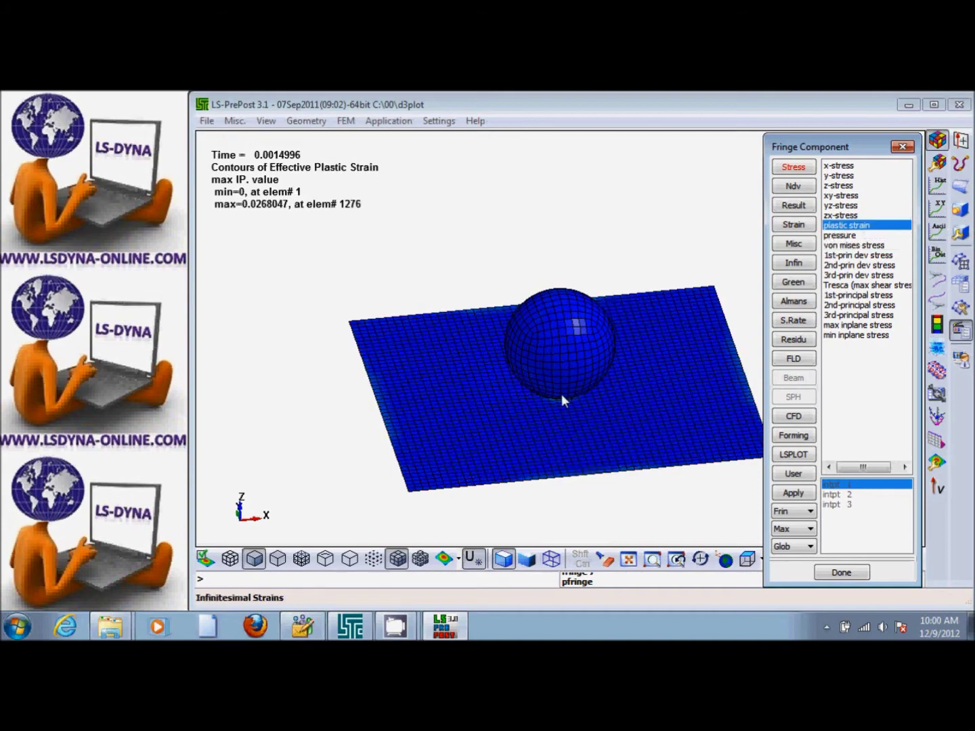
ctrl+drag(575, 404, 512, 384)
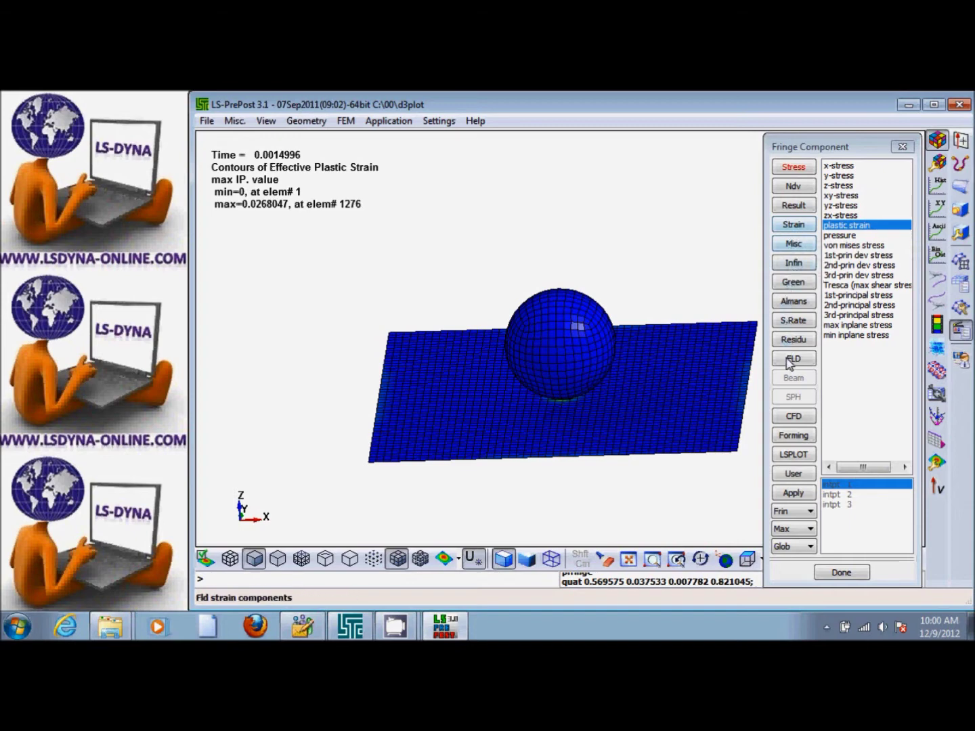
click(841, 573)
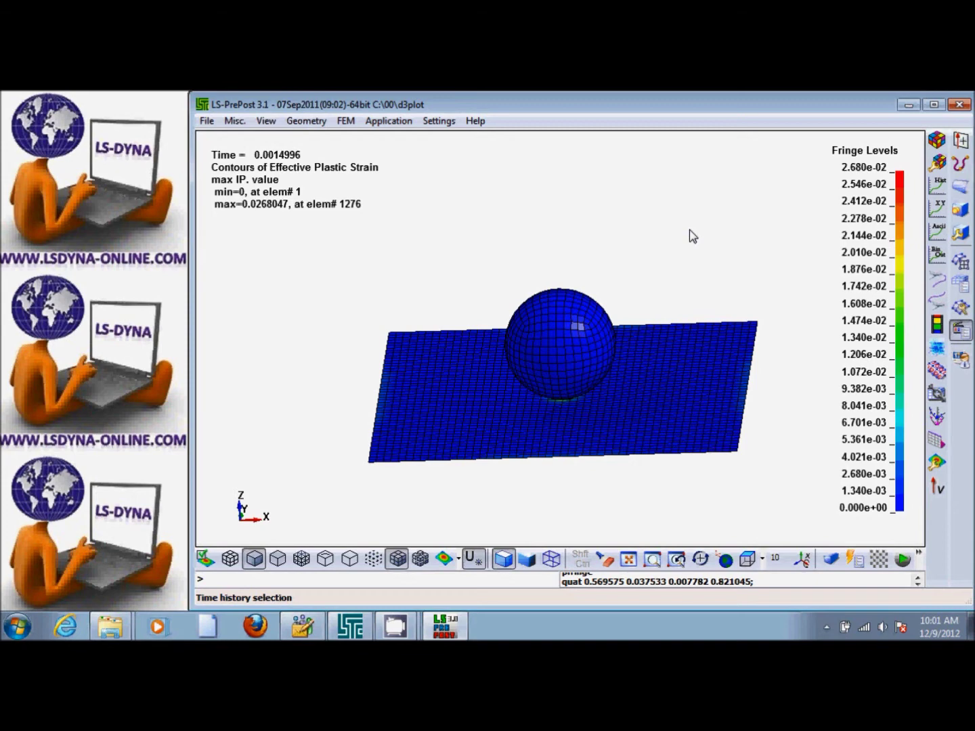
- Load the C:\00\rcforc contact force file in the ASCII plotting tool
click(937, 238)
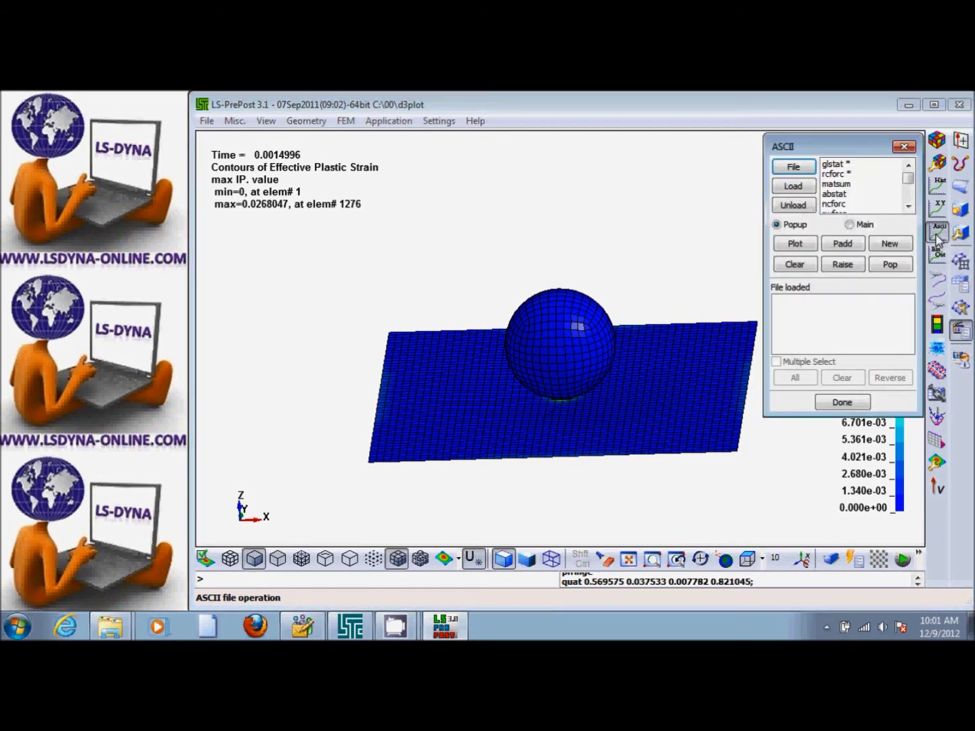
click(835, 173)
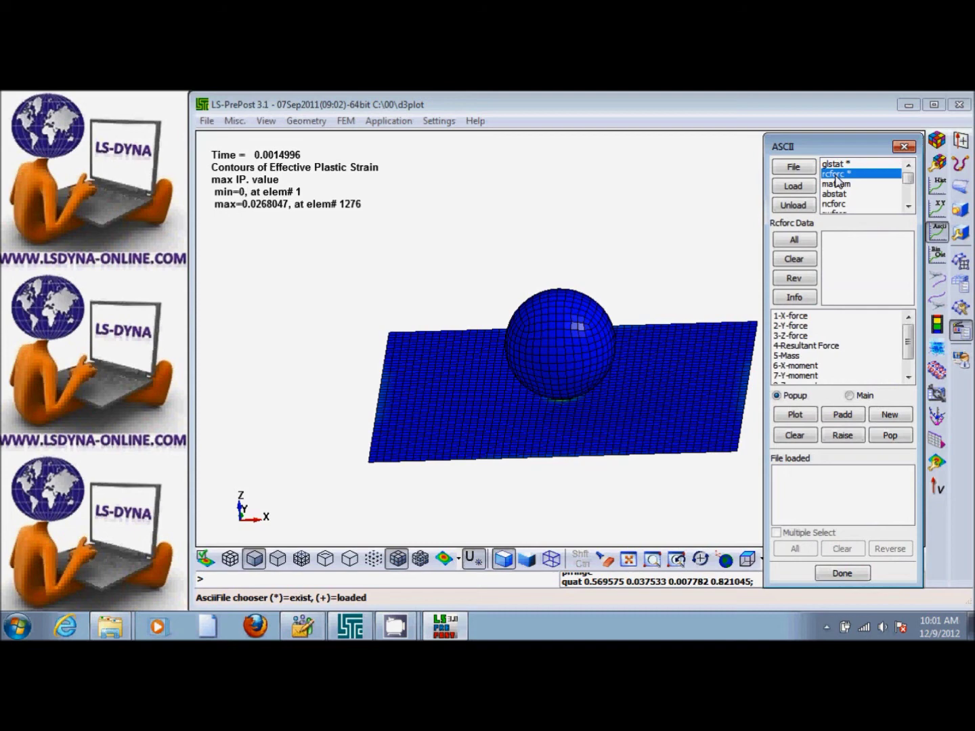
click(795, 187)
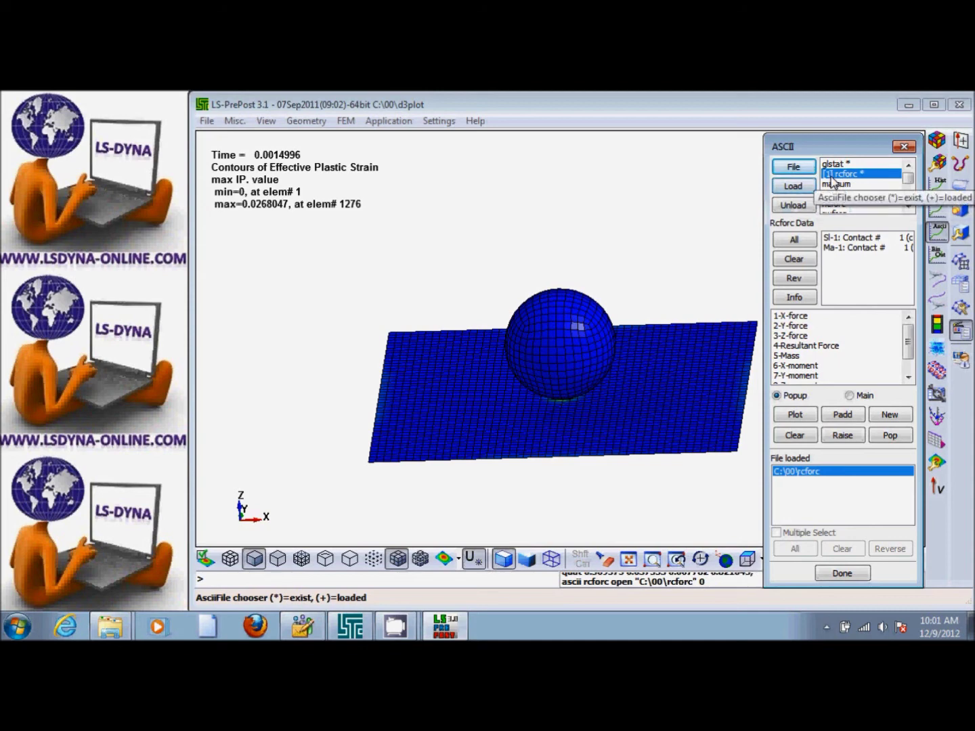
- Plot the Sl-1 contact's 4-Resultant Force against time, close the plot, and select glstat
click(839, 242)
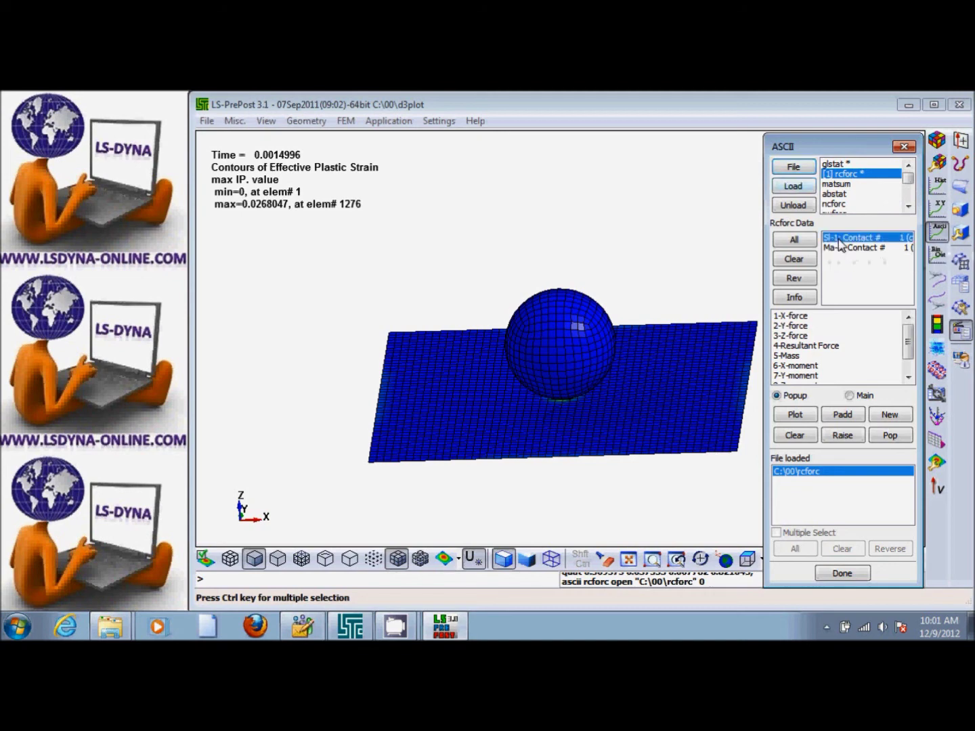
click(826, 347)
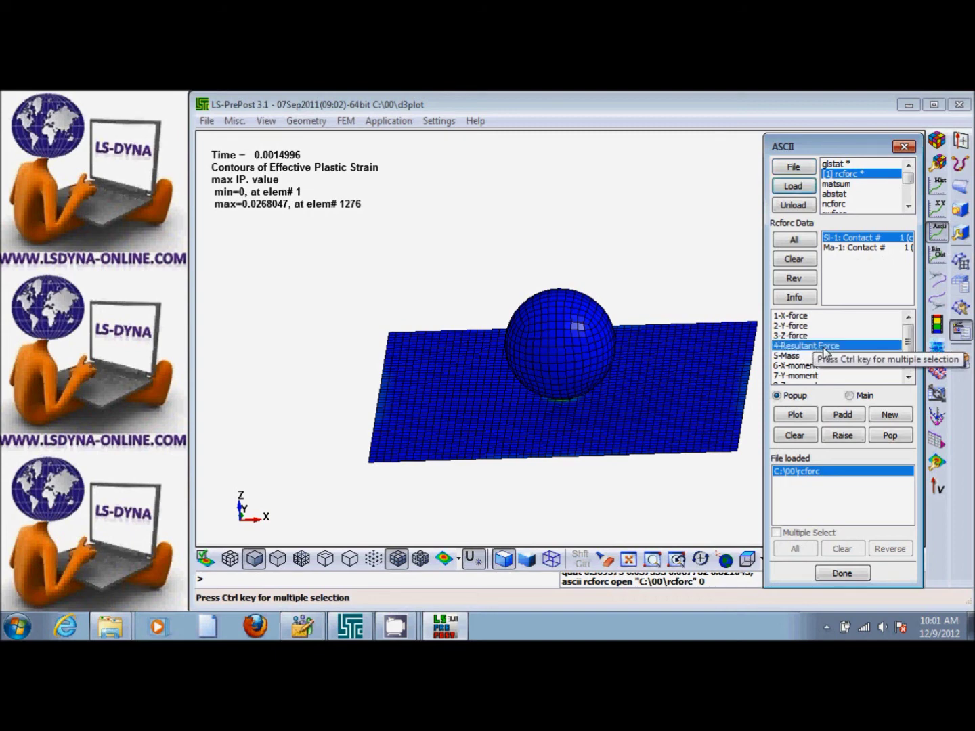
click(795, 415)
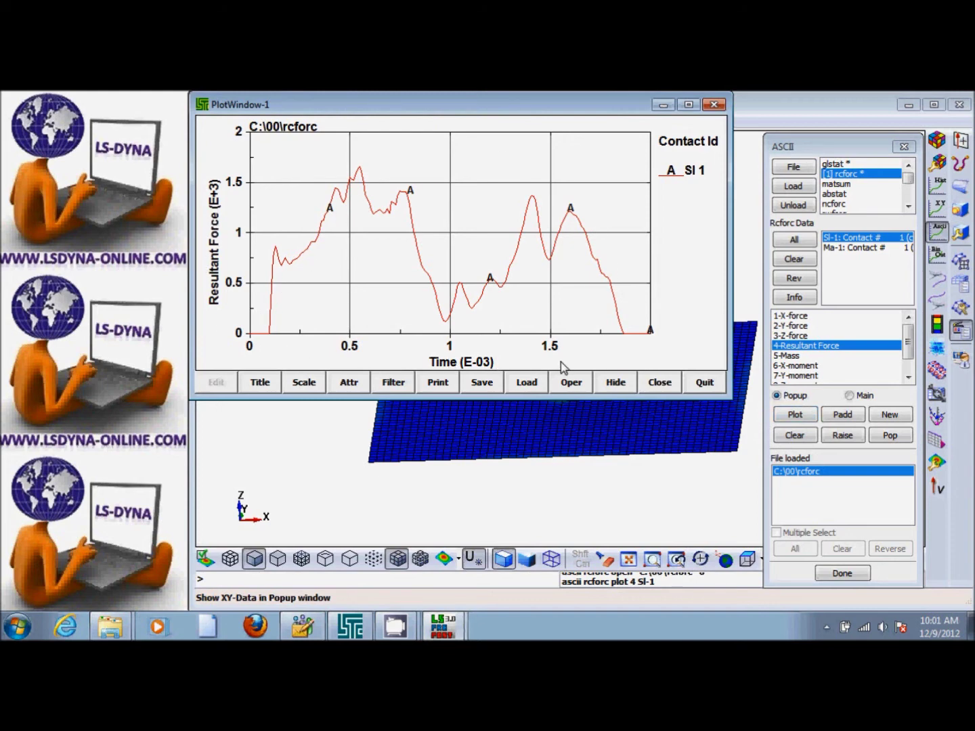
click(704, 384)
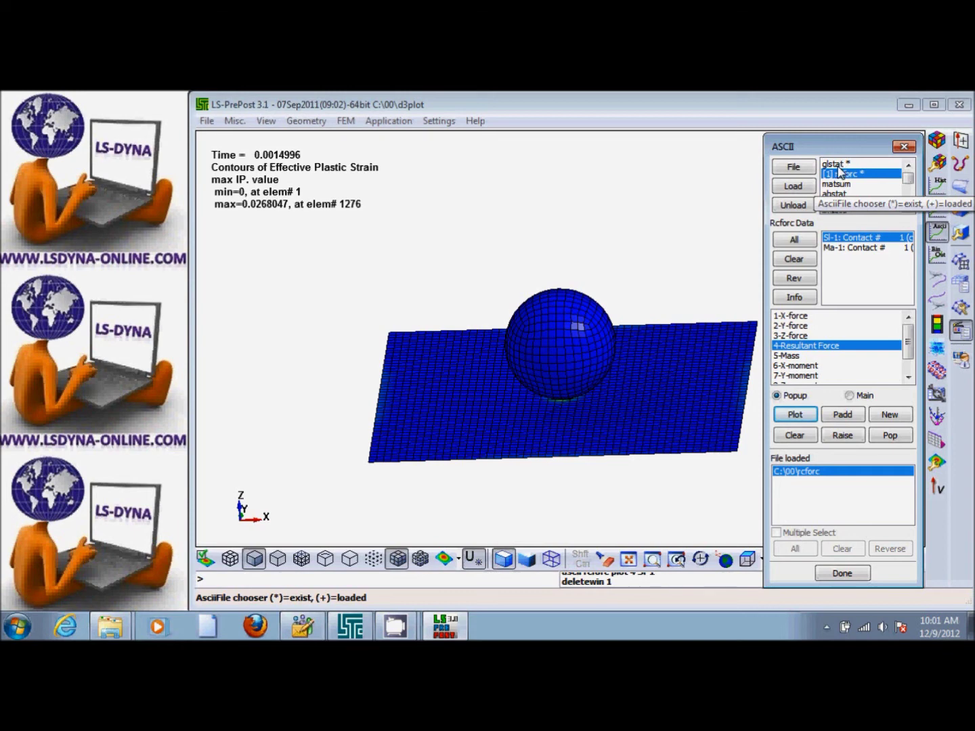
click(835, 164)
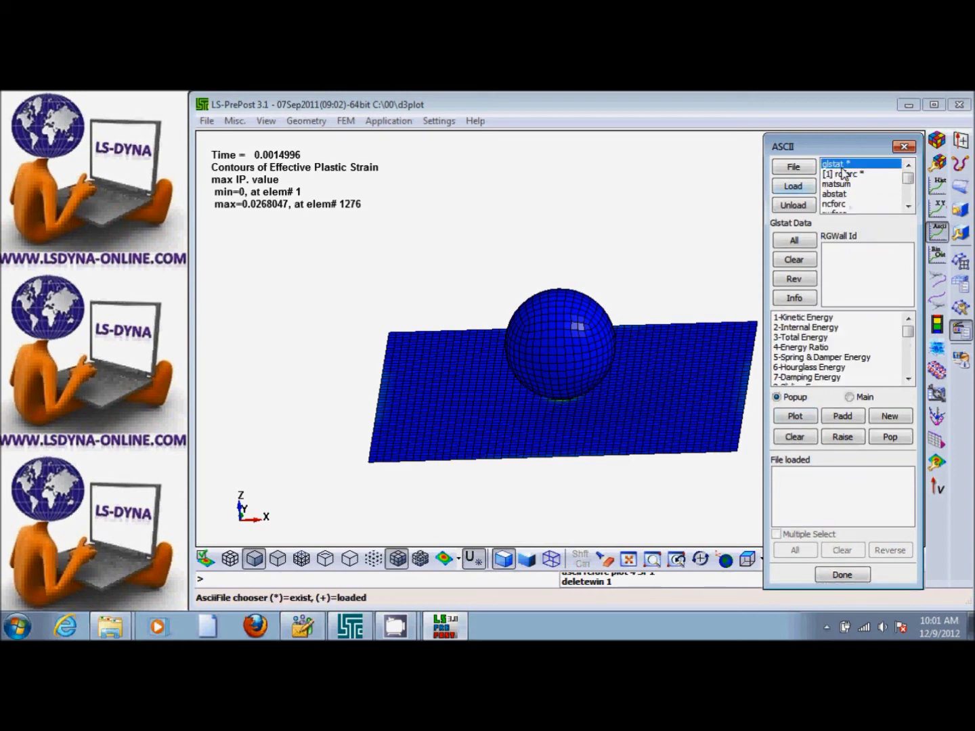
- Load glstat and plot 1-Kinetic, 2-Internal and 3-Total Energy against time
click(794, 187)
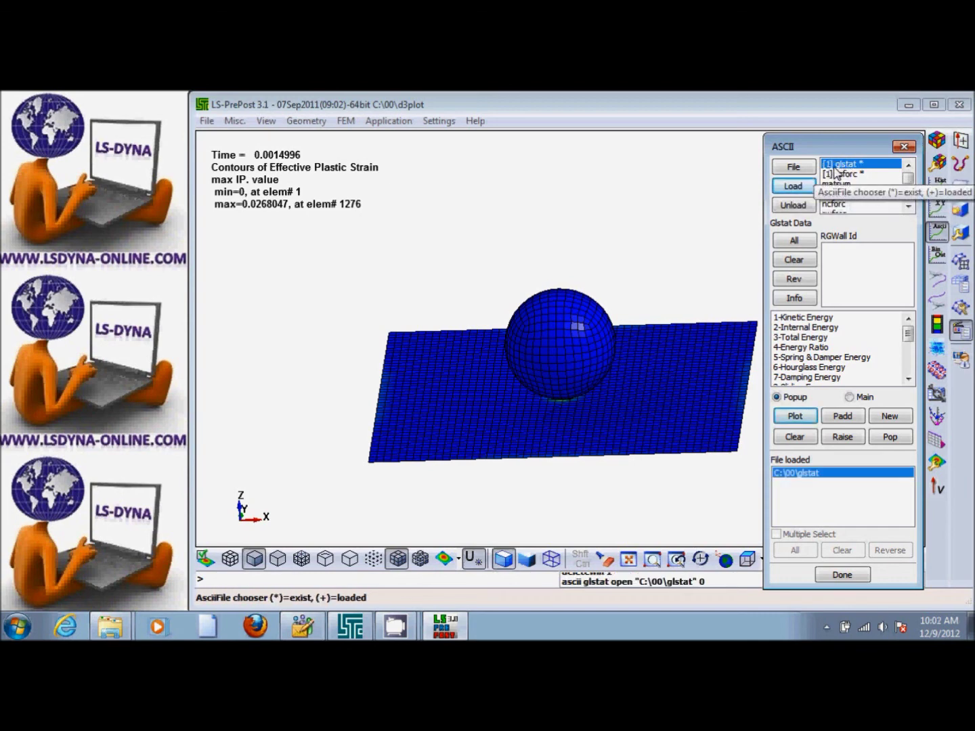
click(794, 323)
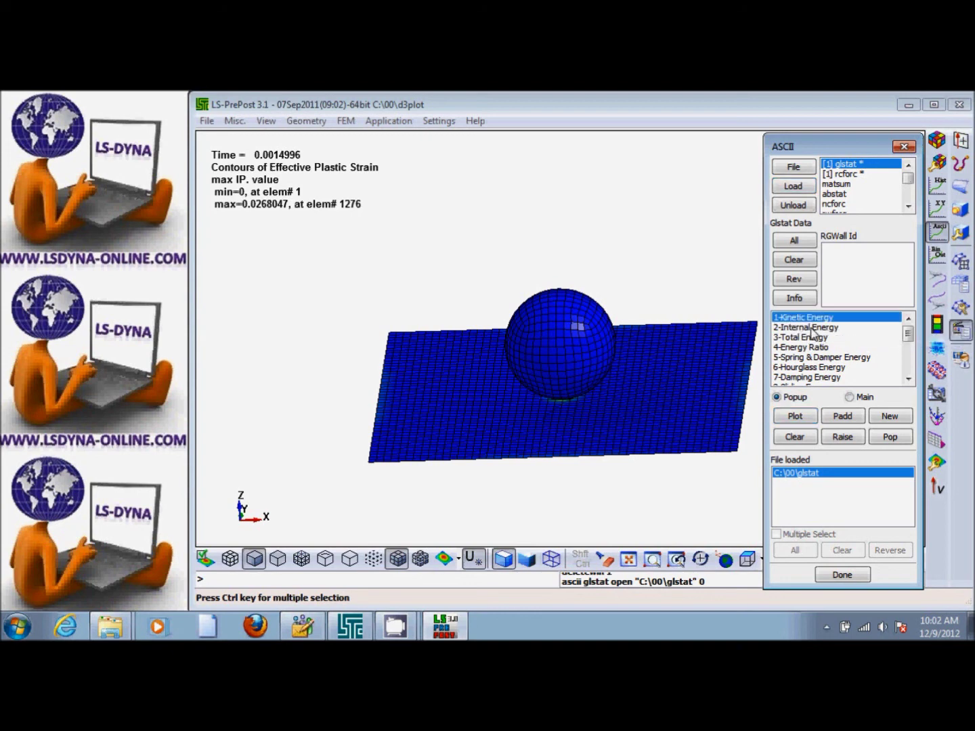
ctrl+click(813, 328)
ctrl+click(822, 338)
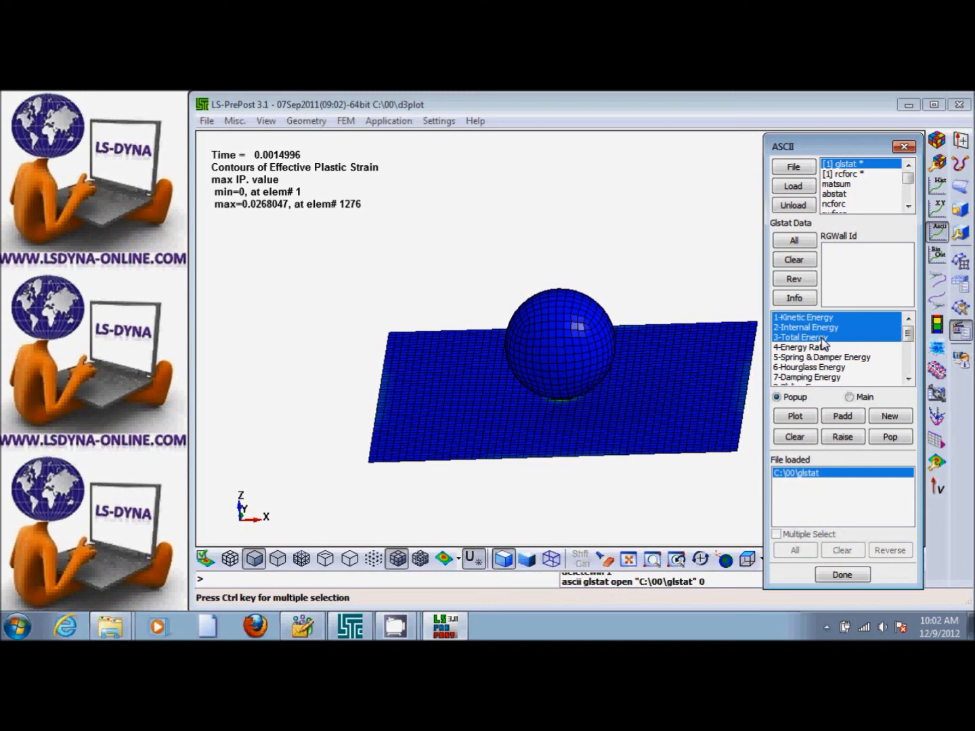
click(807, 416)
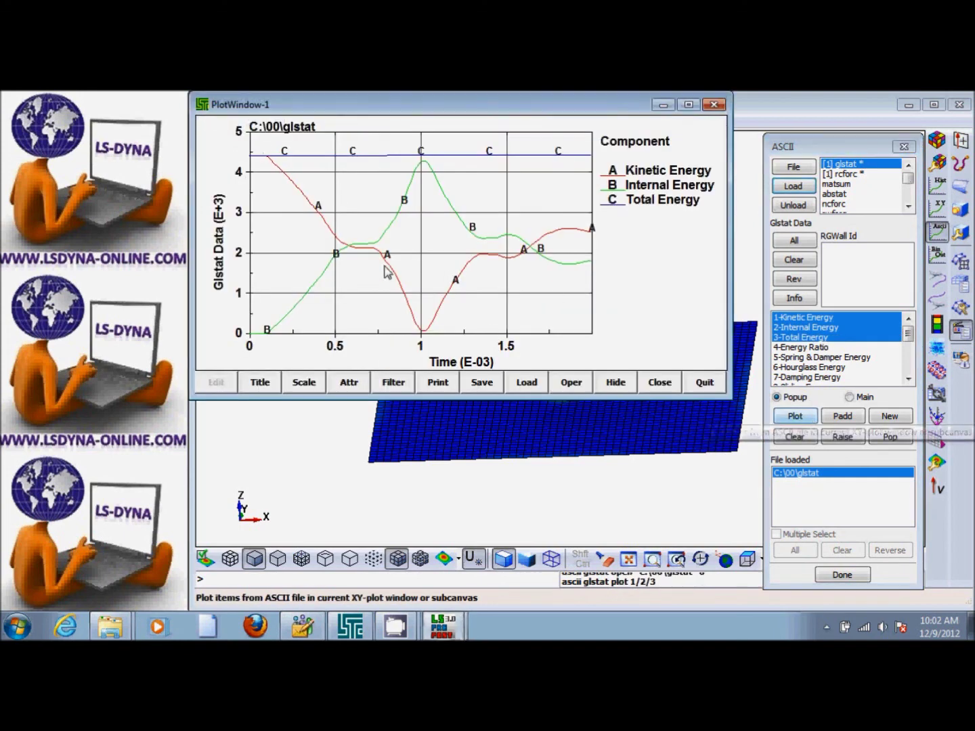